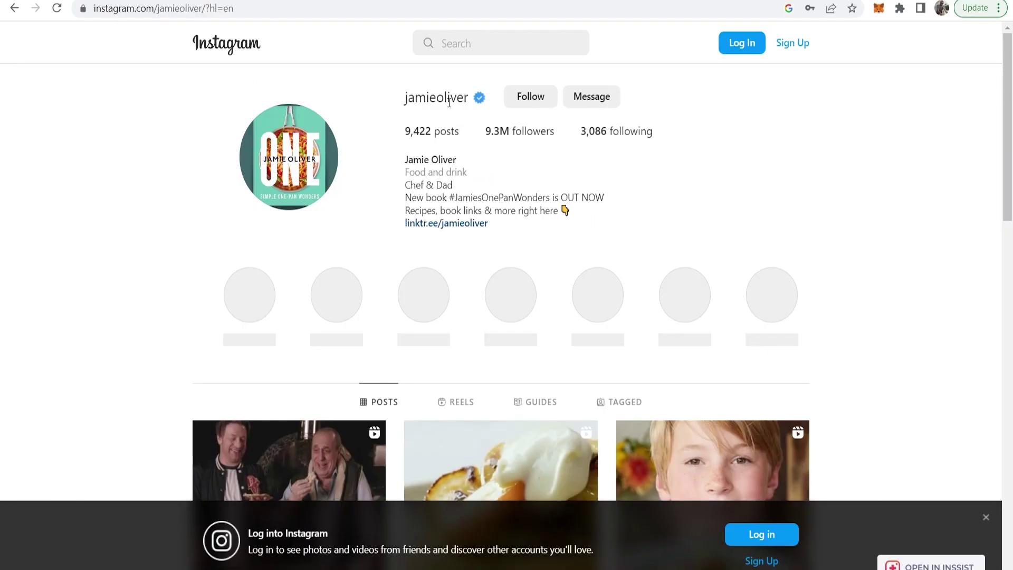
# Follow the linktr.ee/jamieoliver link in the jamieoliver Instagram bio.
pyautogui.moveTo(405, 98); pyautogui.dragTo(471, 102)
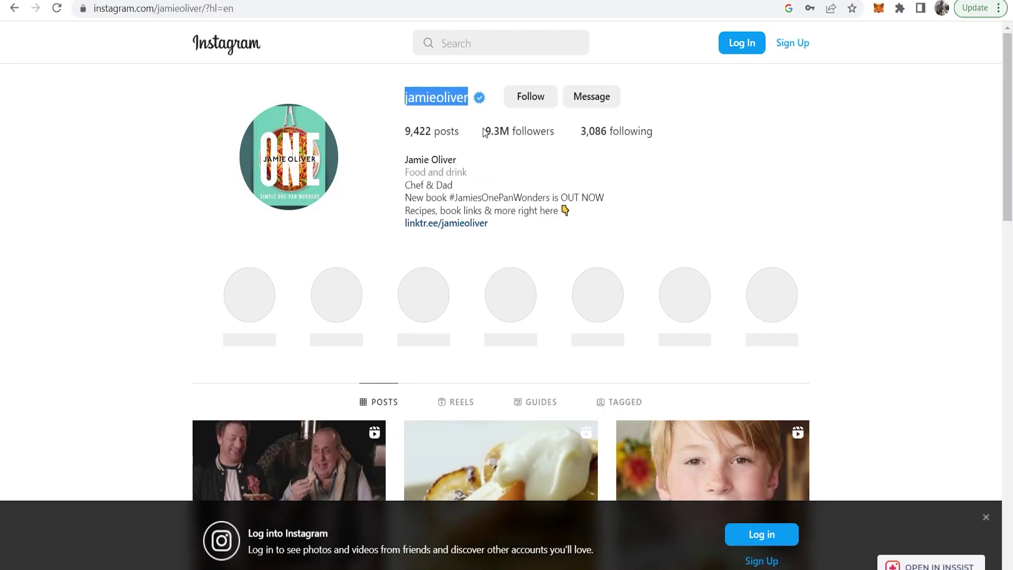
pyautogui.click(570, 139)
pyautogui.click(452, 223)
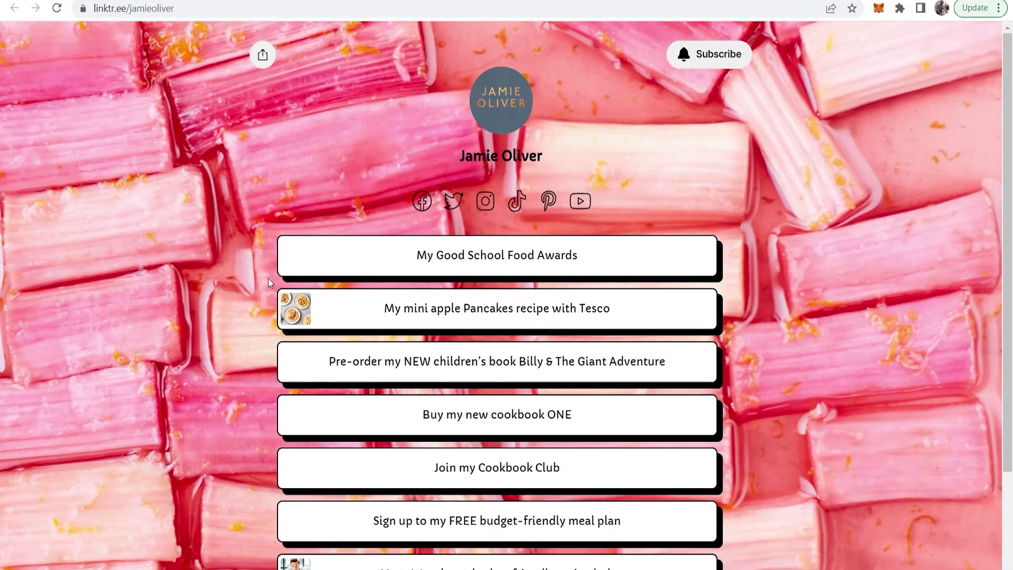
# Scroll down and back up through Jamie Oliver's Linktree page.
pyautogui.scroll(-1, 243, 292)
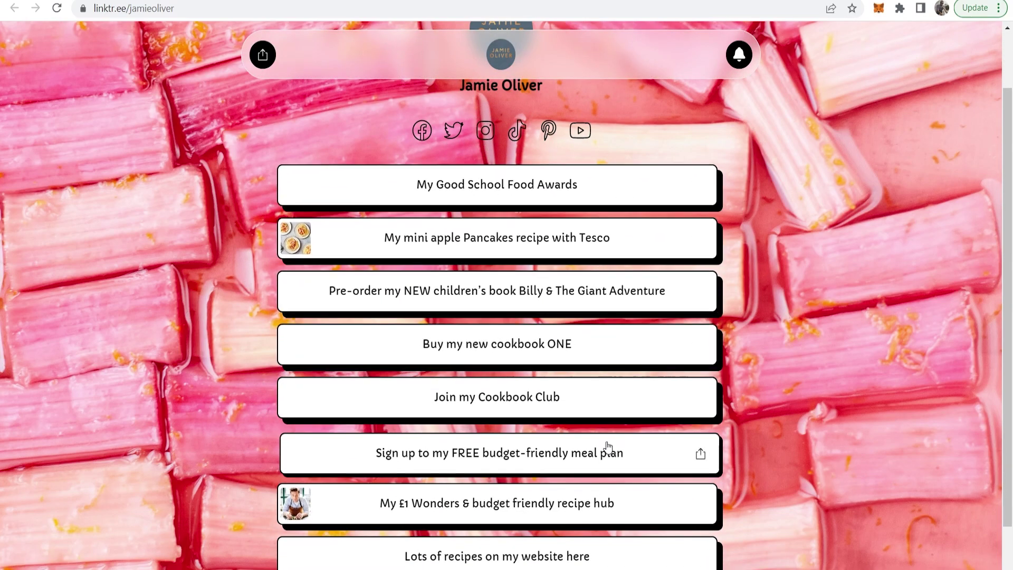
pyautogui.scroll(1, 722, 369)
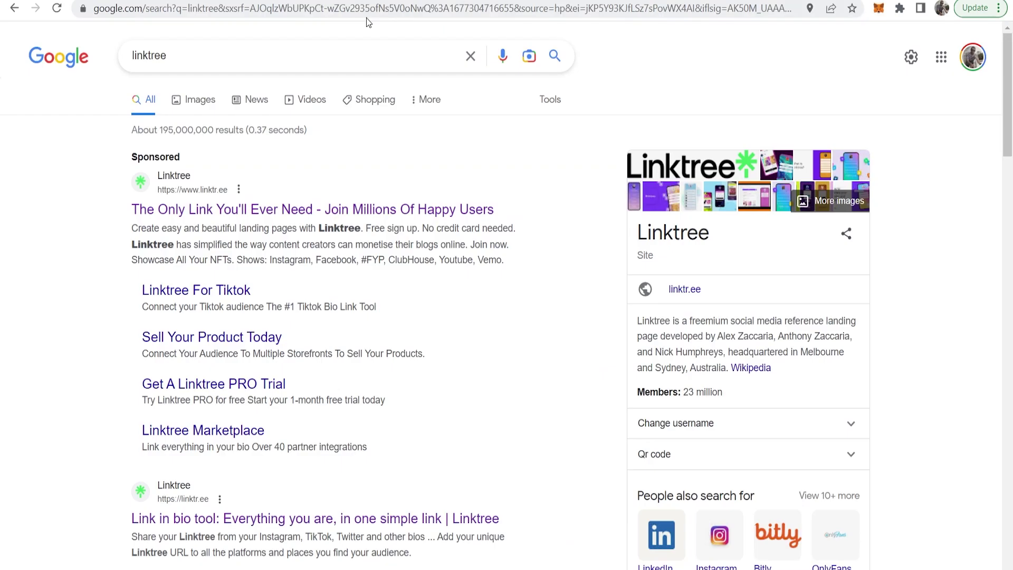
pyautogui.hotkey('alt', 'Left')
pyautogui.moveTo(174, 56); pyautogui.dragTo(113, 62)
pyautogui.click(83, 156)
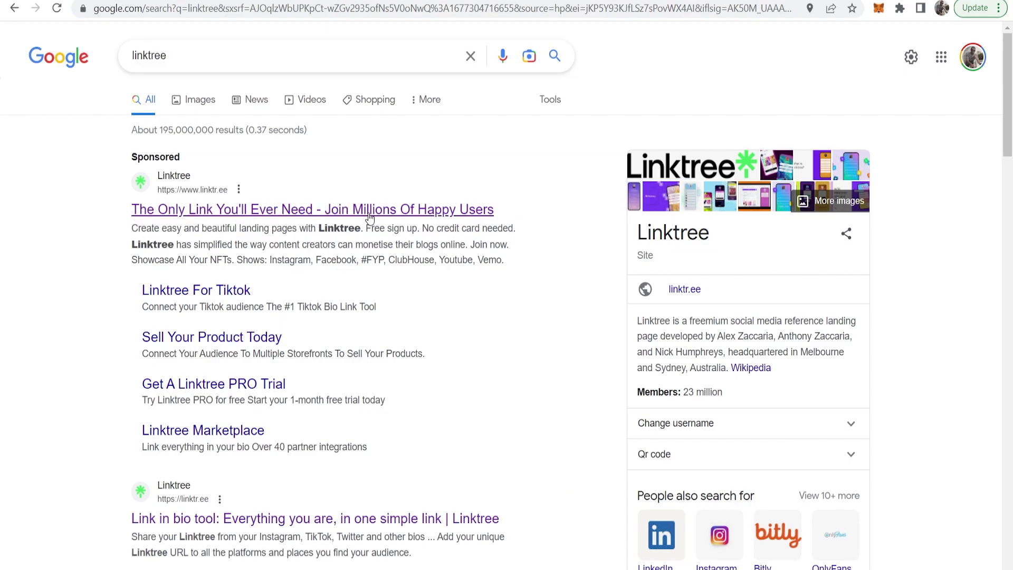
pyautogui.click(324, 216)
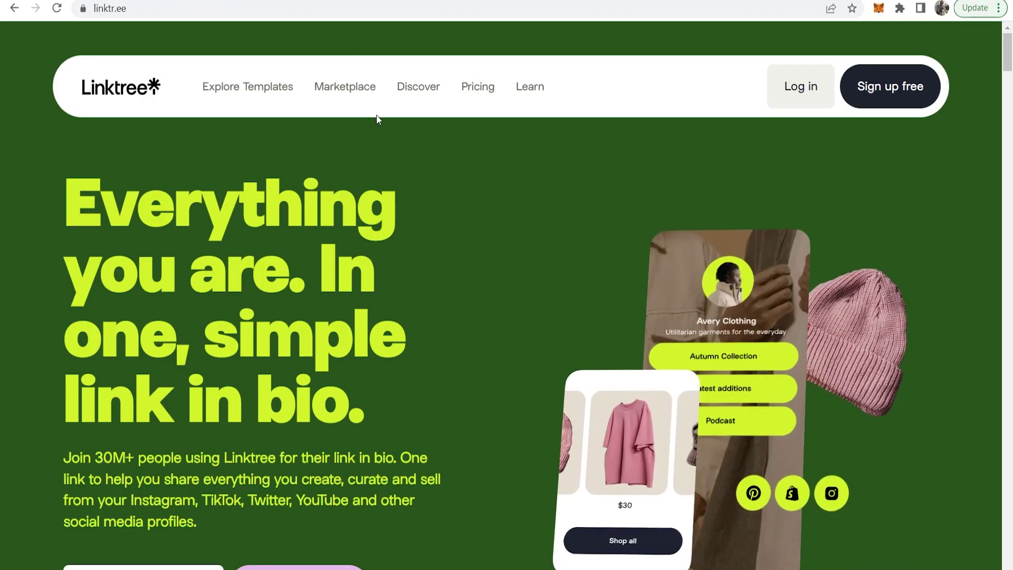
# Start a free Linktree sign-up and review the Free plan's name, $0 price and description.
pyautogui.click(890, 90)
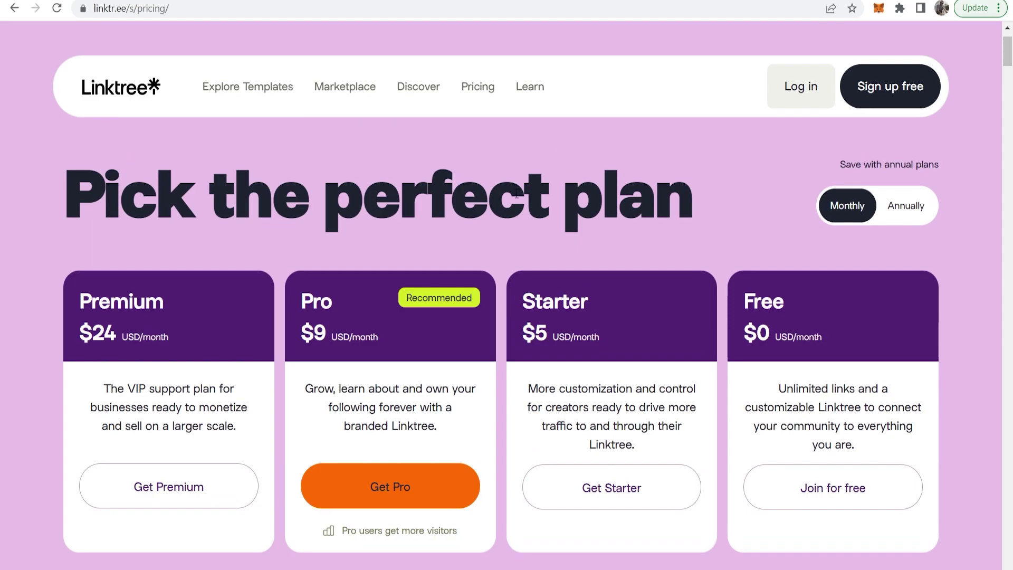
pyautogui.moveTo(742, 301); pyautogui.dragTo(802, 301)
pyautogui.click(755, 337)
pyautogui.moveTo(749, 335); pyautogui.dragTo(823, 337)
pyautogui.click(821, 352)
pyautogui.moveTo(781, 389); pyautogui.dragTo(888, 390)
pyautogui.click(879, 365)
pyautogui.moveTo(745, 407); pyautogui.dragTo(863, 408)
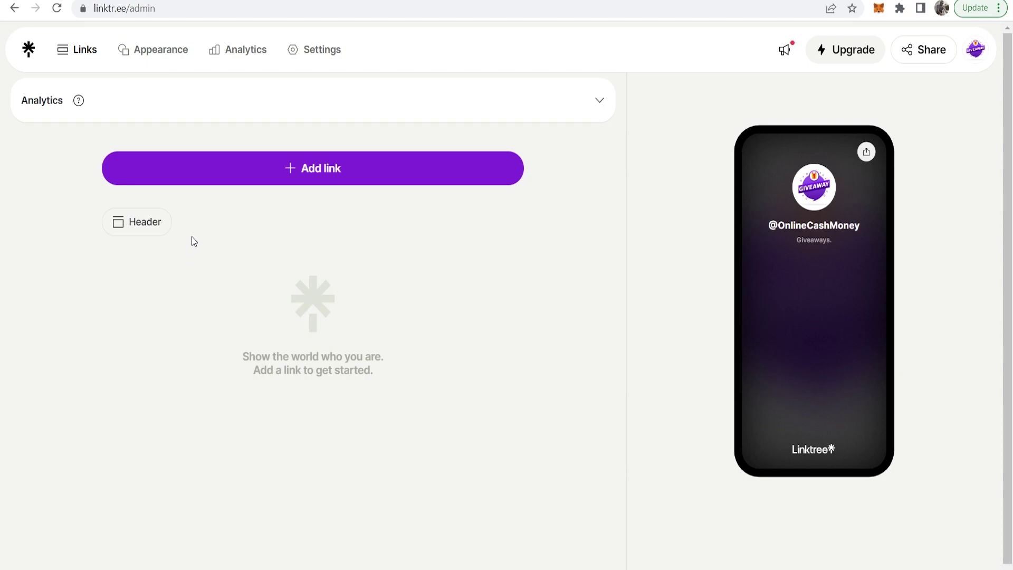
pyautogui.click(157, 54)
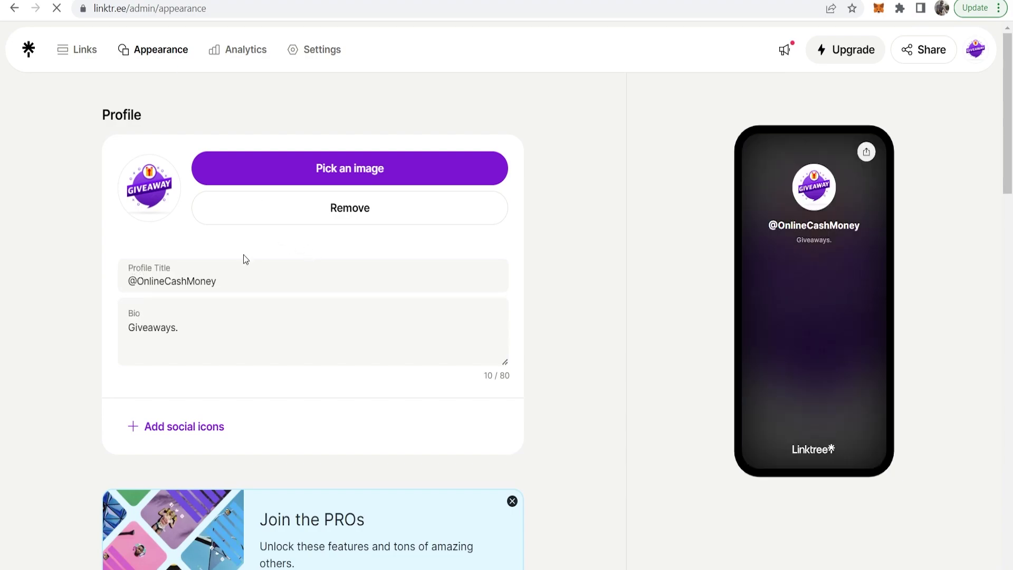
pyautogui.click(206, 320)
pyautogui.hotkey('ctrl', 'a')
pyautogui.click(70, 308)
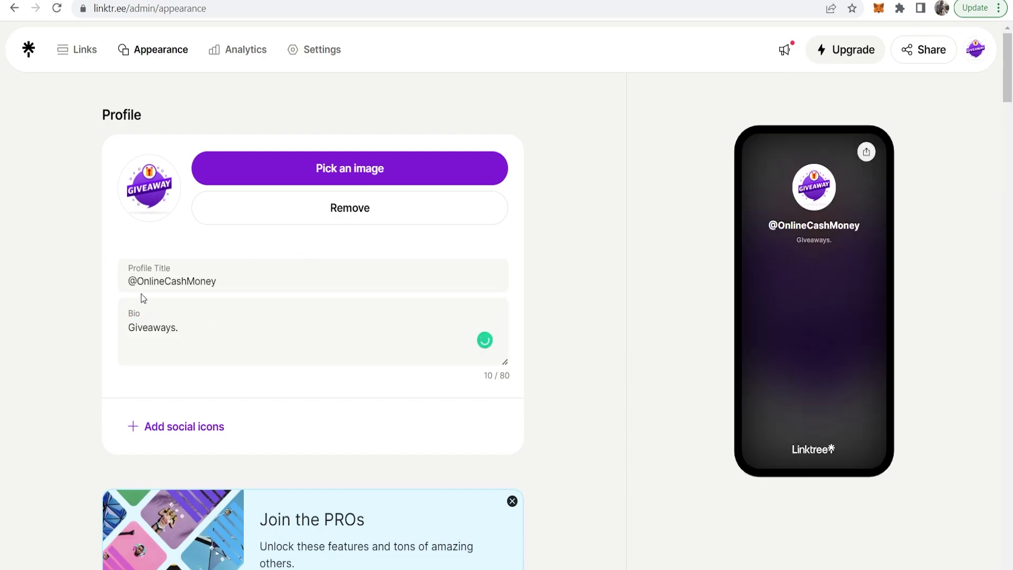
pyautogui.moveTo(249, 280); pyautogui.dragTo(136, 283)
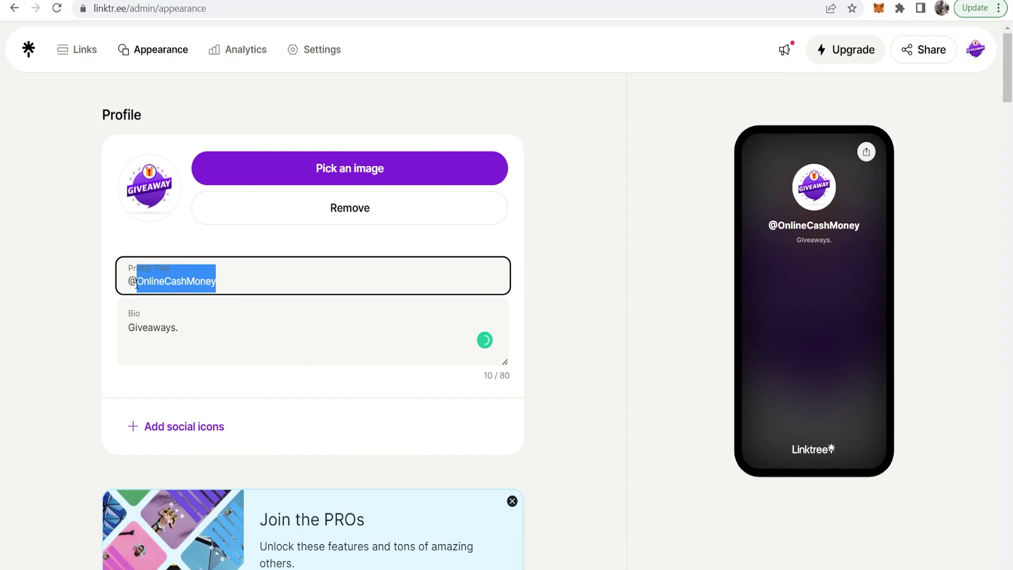
pyautogui.click(72, 262)
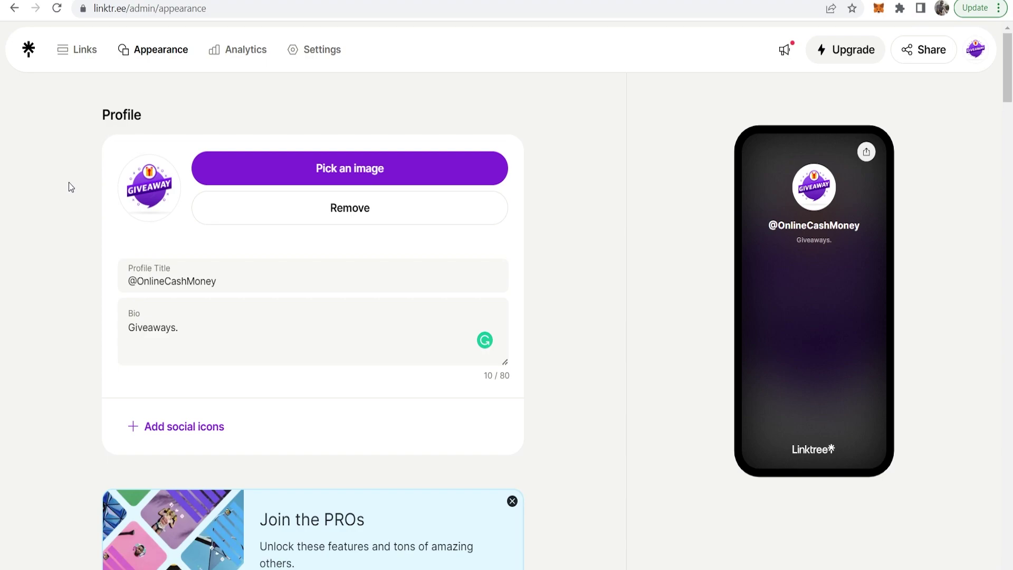
# Open and close the profile image picker, recheck title and bio, then go to social icons.
pyautogui.click(328, 172)
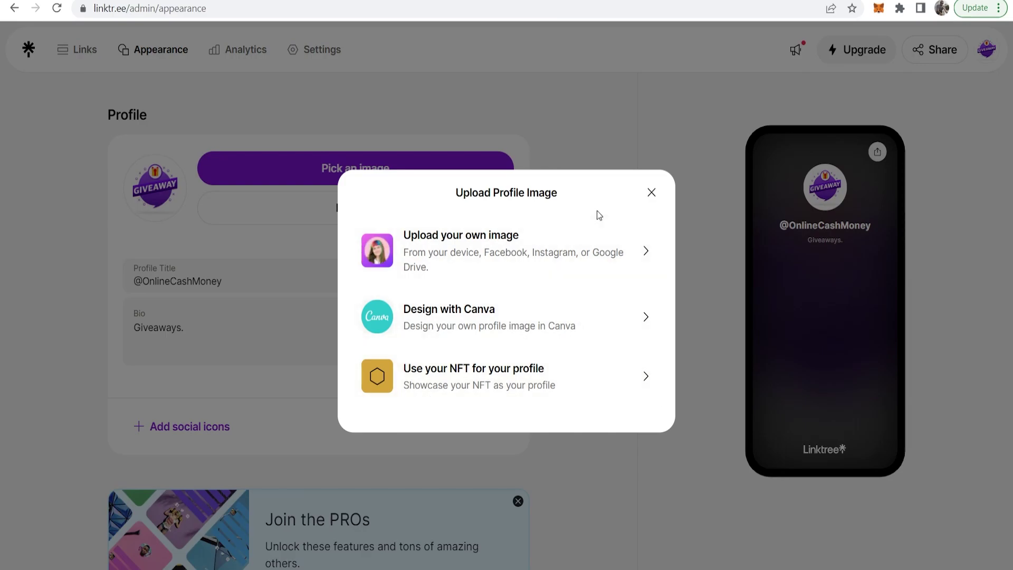
pyautogui.click(651, 193)
pyautogui.moveTo(232, 274); pyautogui.dragTo(128, 274)
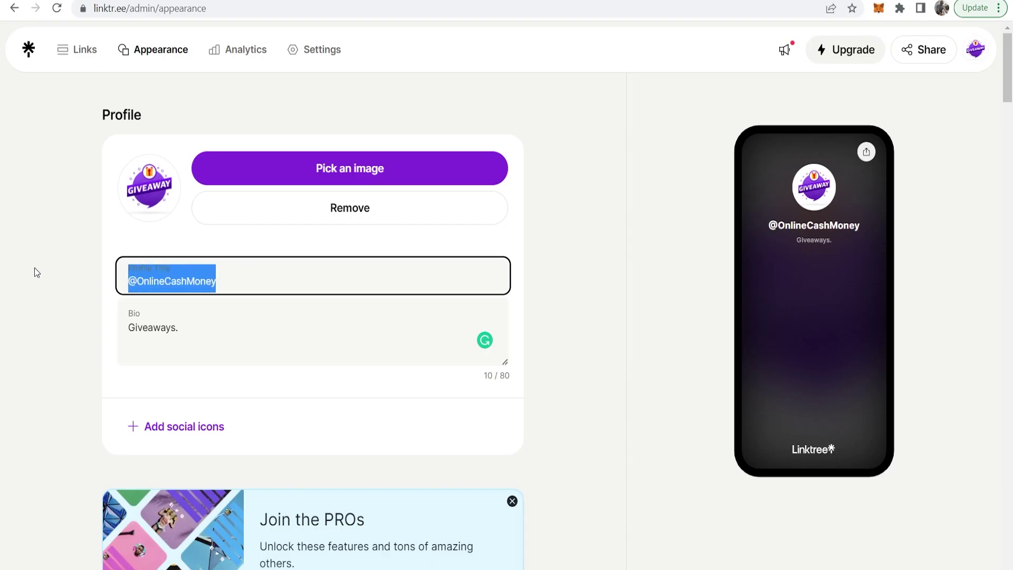
pyautogui.click(179, 327)
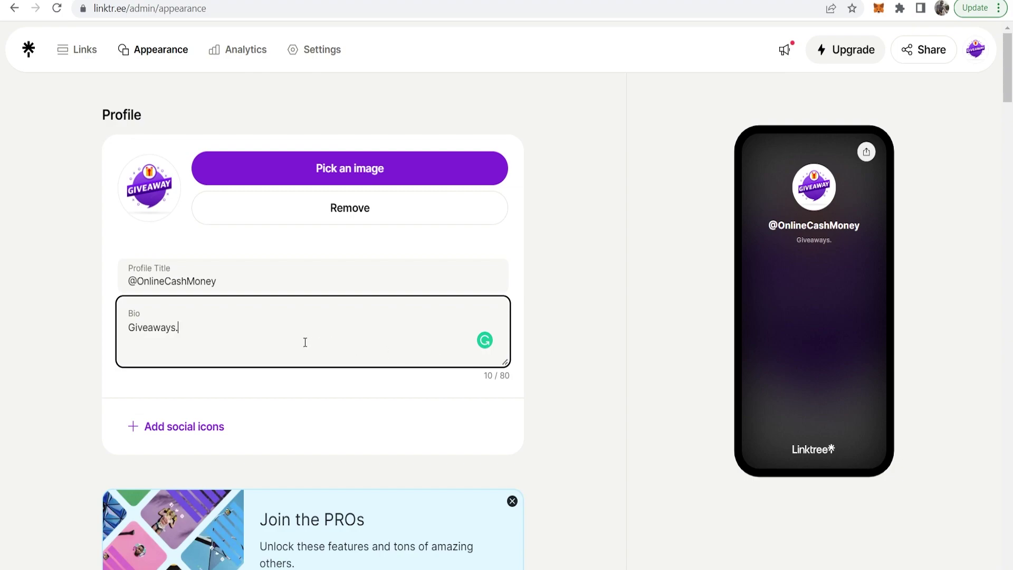
pyautogui.click(152, 435)
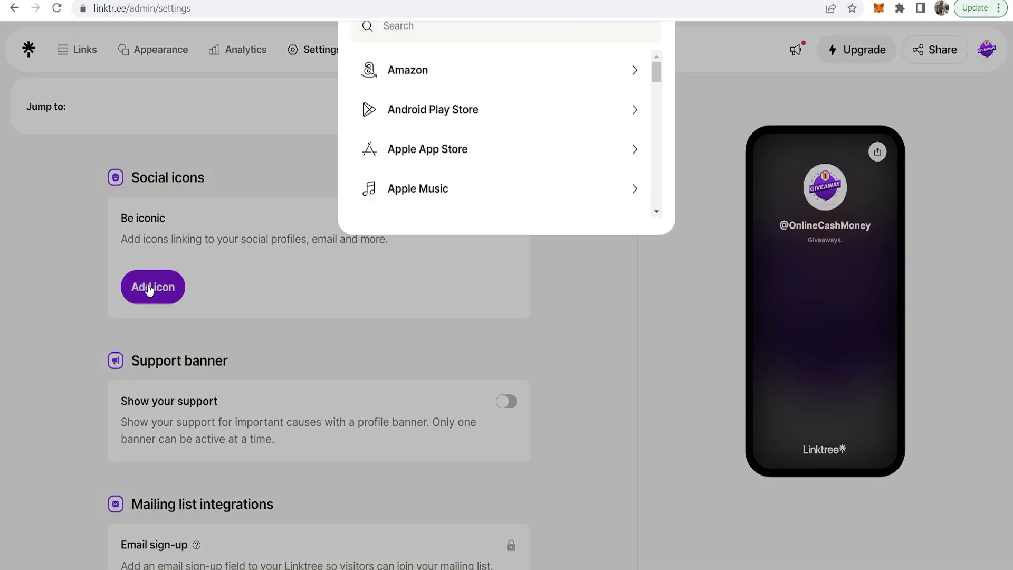
# Add an enabled Instagram social icon for the bradleybrxd account to the profile.
pyautogui.scroll(-3, 514, 297)
pyautogui.scroll(-4, 511, 295)
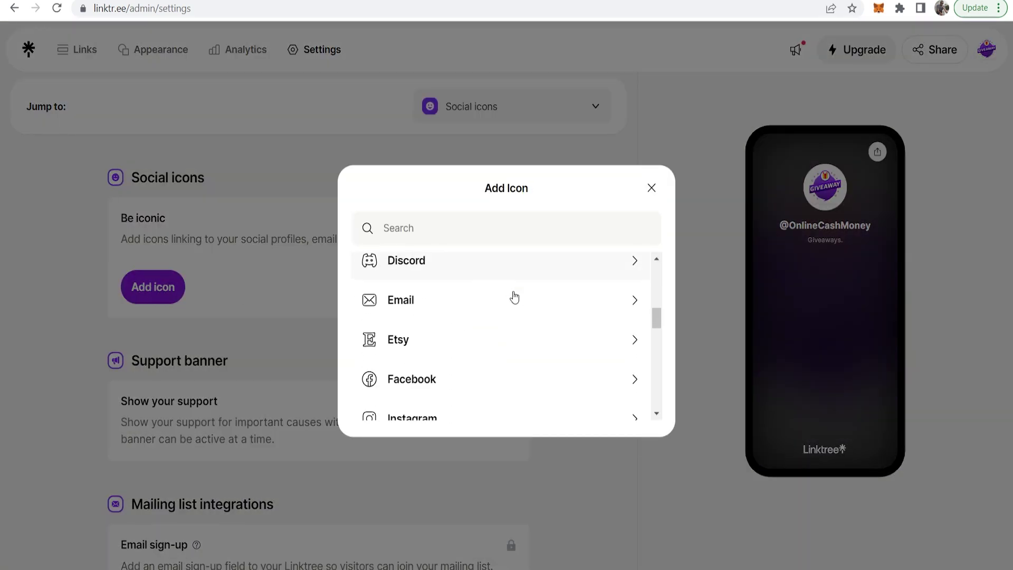
pyautogui.scroll(-4, 511, 295)
pyautogui.scroll(1, 507, 301)
pyautogui.scroll(2, 498, 307)
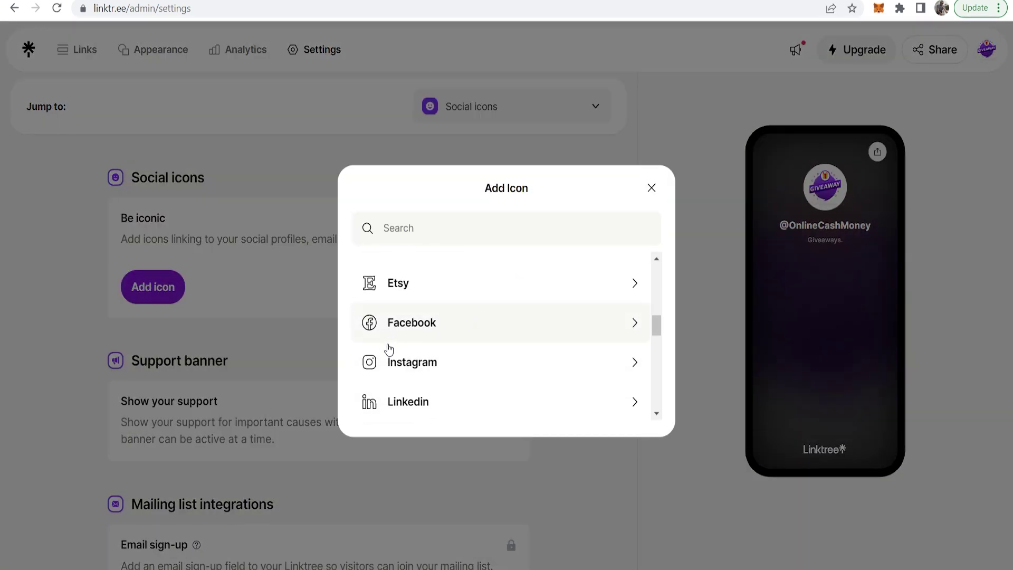
pyautogui.click(407, 363)
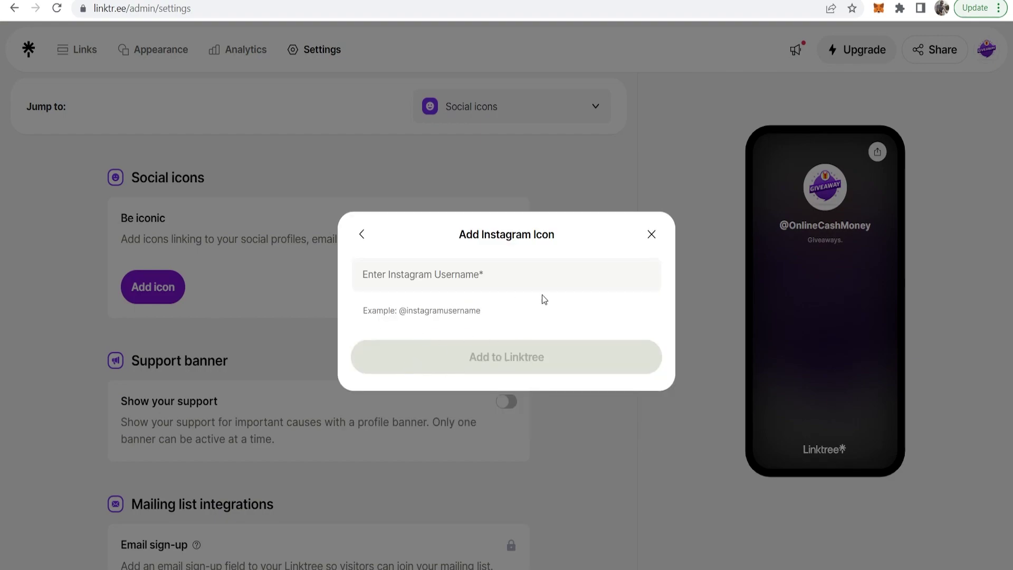
pyautogui.click(422, 274)
pyautogui.write('radleybrxd')
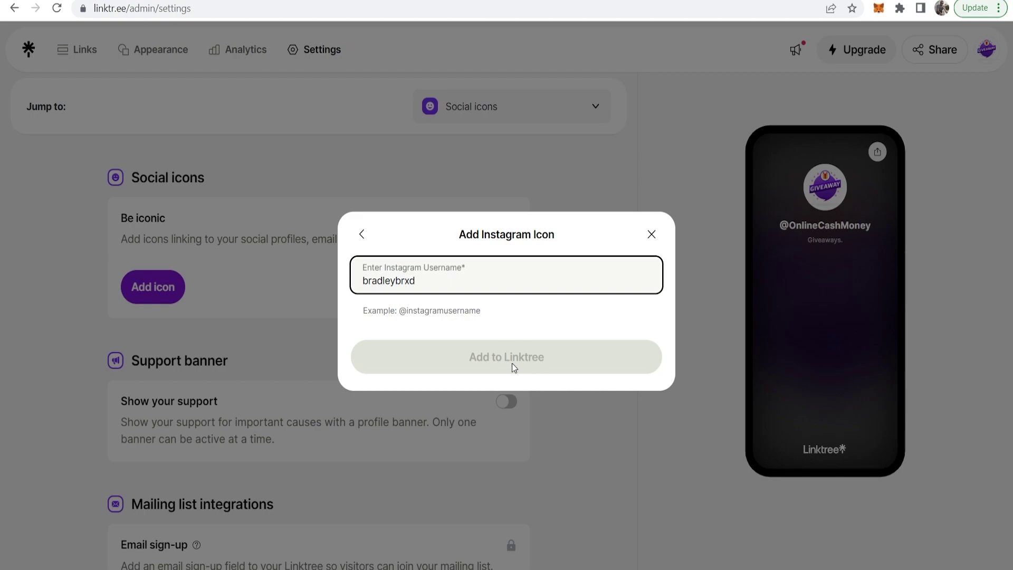
pyautogui.click(480, 364)
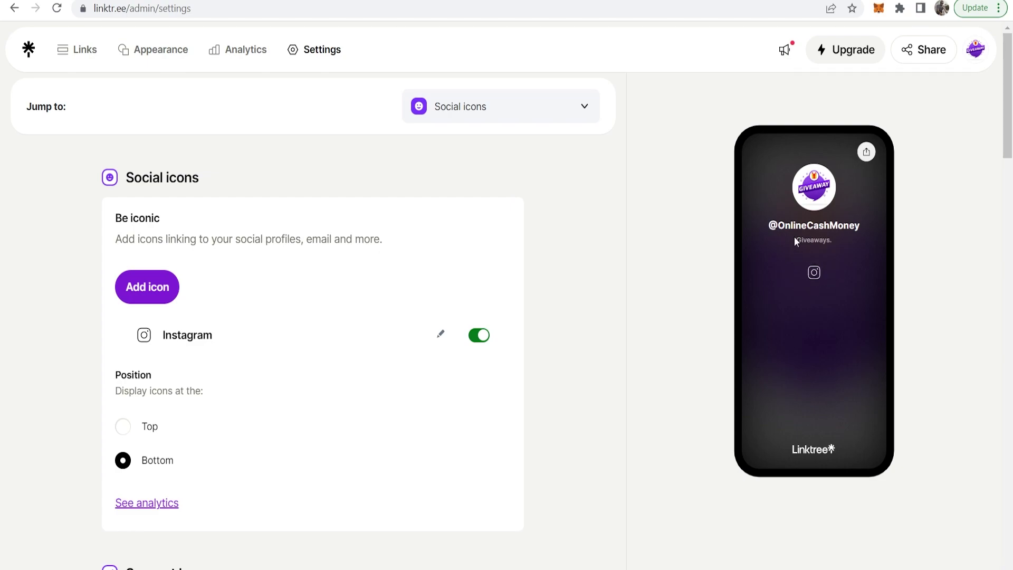
# Browse the Appearance themes and apply the Air Smoke theme to the page.
pyautogui.click(152, 49)
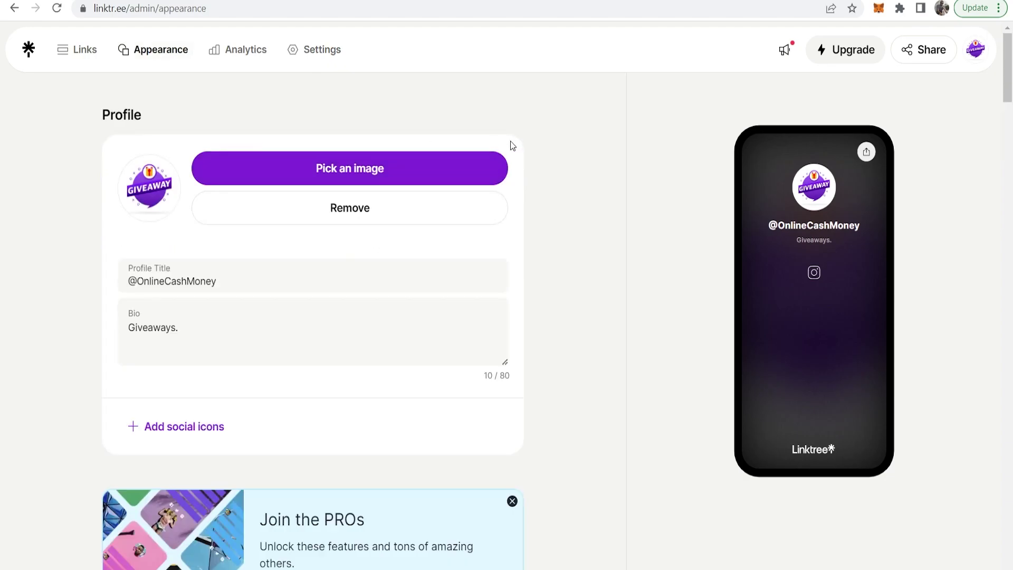
pyautogui.scroll(-5, 510, 141)
pyautogui.scroll(-7, 510, 143)
pyautogui.scroll(-3, 510, 142)
pyautogui.scroll(-1, 335, 237)
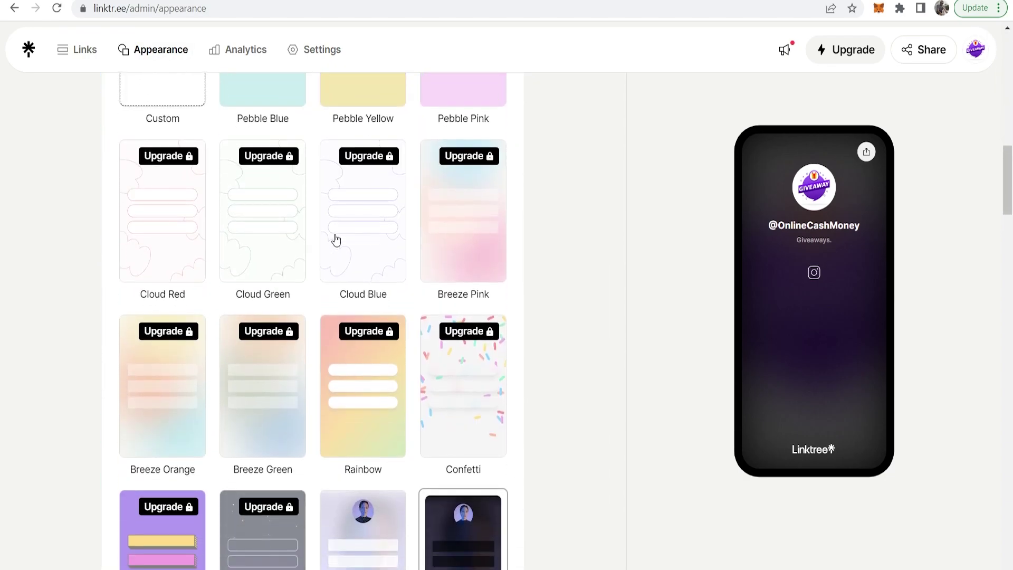
pyautogui.scroll(-4, 335, 237)
pyautogui.scroll(-2, 311, 238)
pyautogui.scroll(-1, 311, 239)
pyautogui.scroll(1, 388, 287)
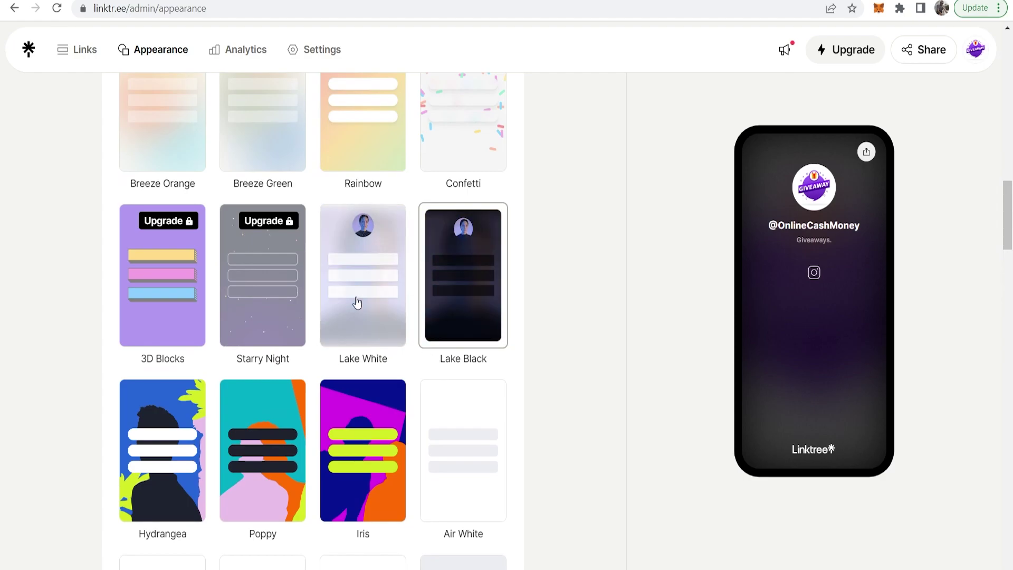
pyautogui.scroll(-5, 356, 300)
pyautogui.scroll(-4, 350, 303)
pyautogui.scroll(-4, 359, 339)
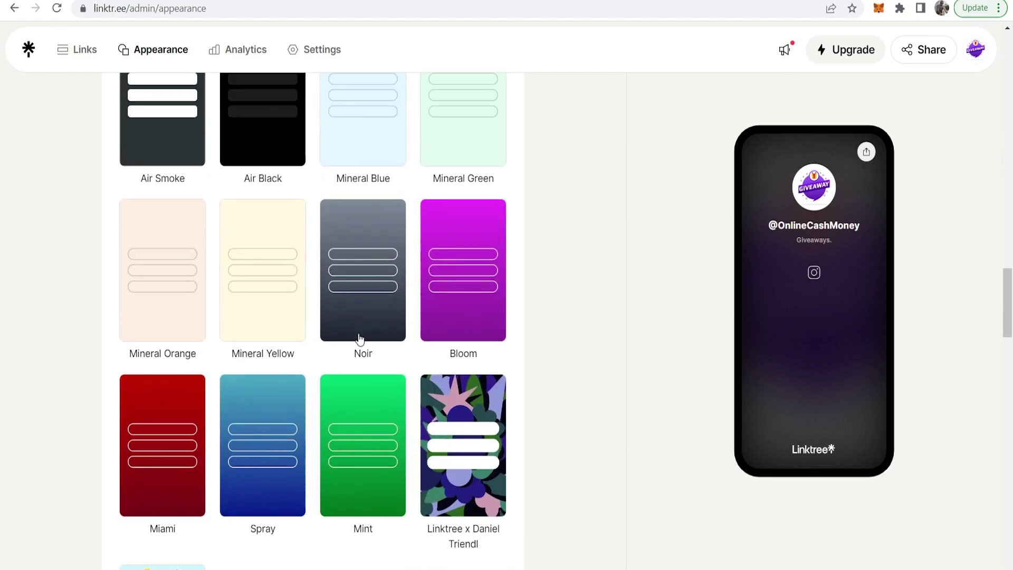
pyautogui.scroll(-3, 369, 401)
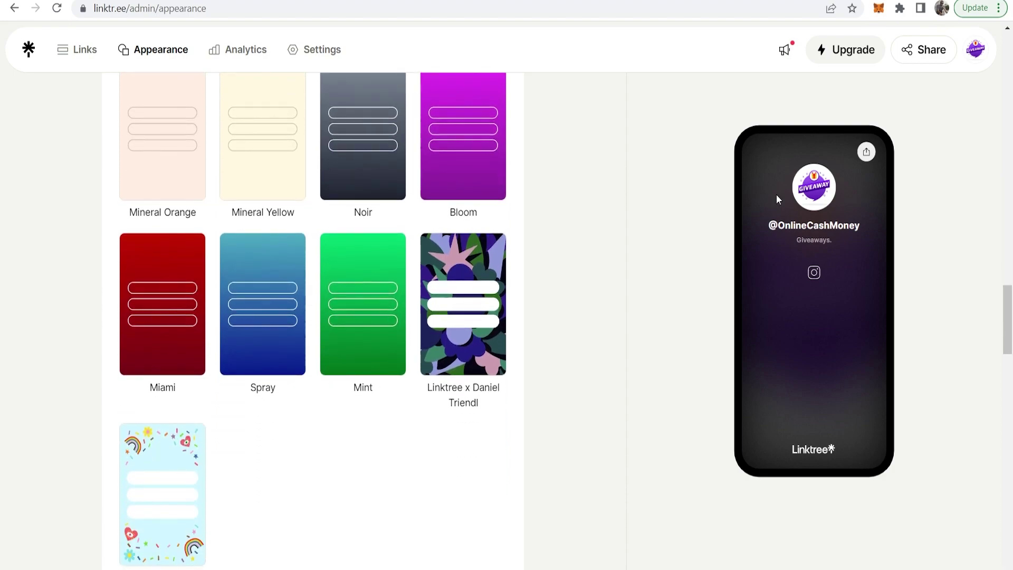
pyautogui.scroll(3, 422, 289)
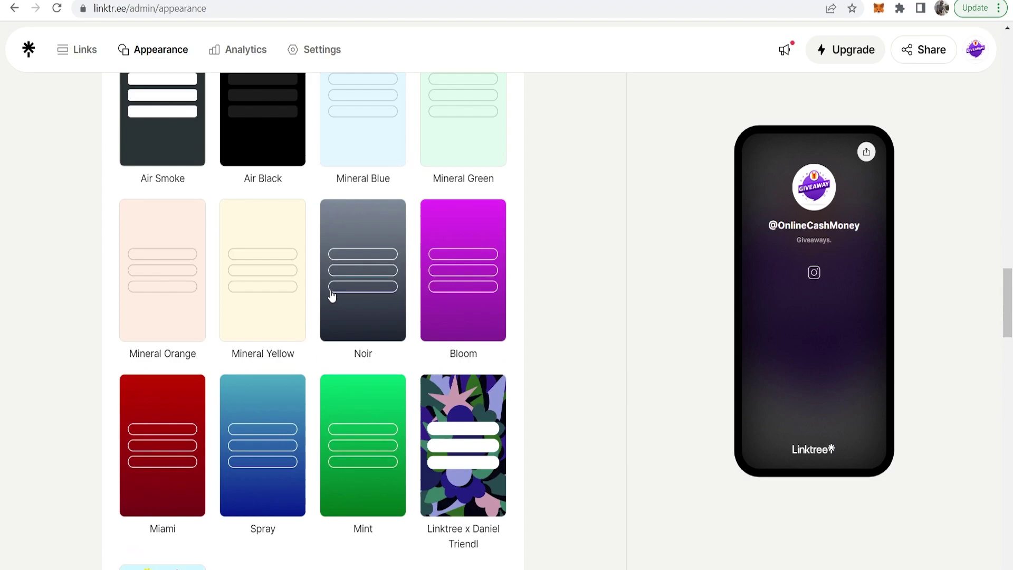
pyautogui.scroll(6, 330, 290)
pyautogui.click(178, 365)
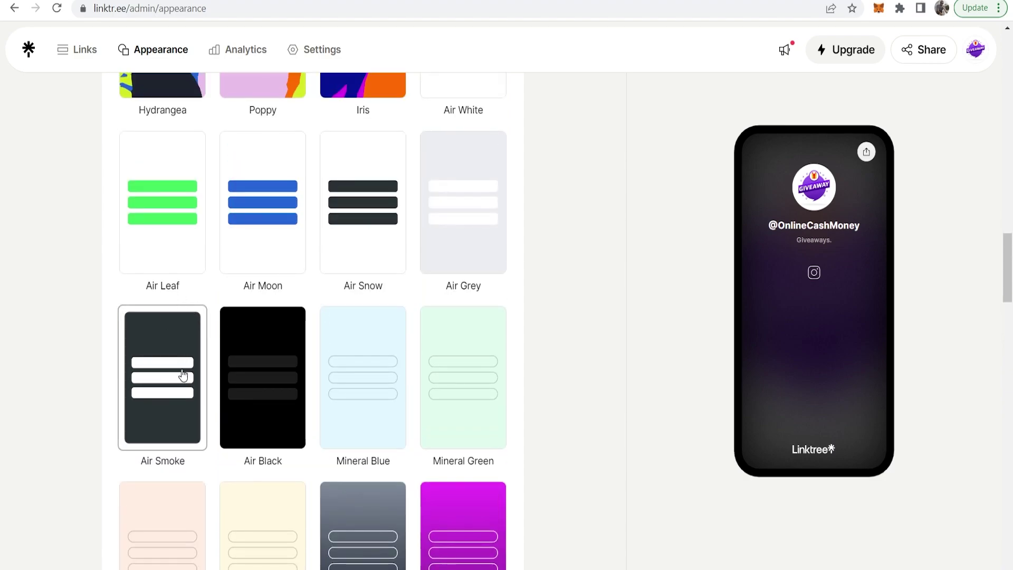
# Go to the Links list and open the new-link URL form.
pyautogui.click(80, 57)
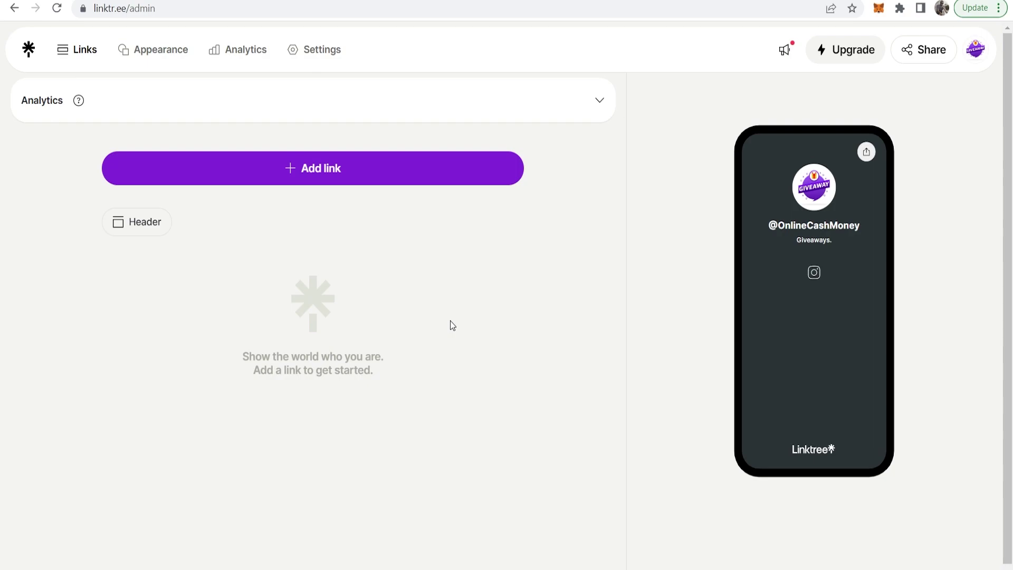
pyautogui.click(305, 170)
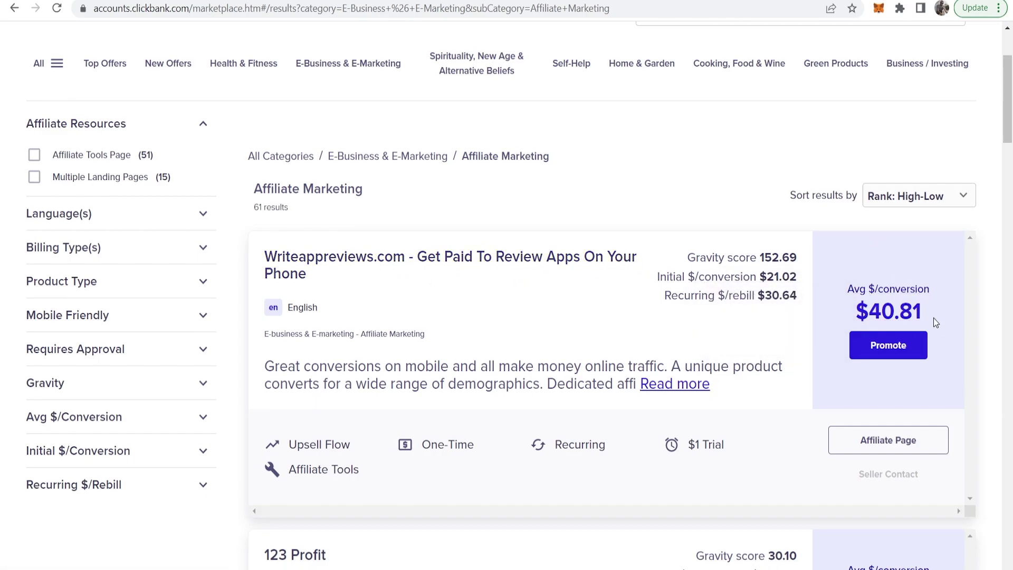
pyautogui.moveTo(887, 289)
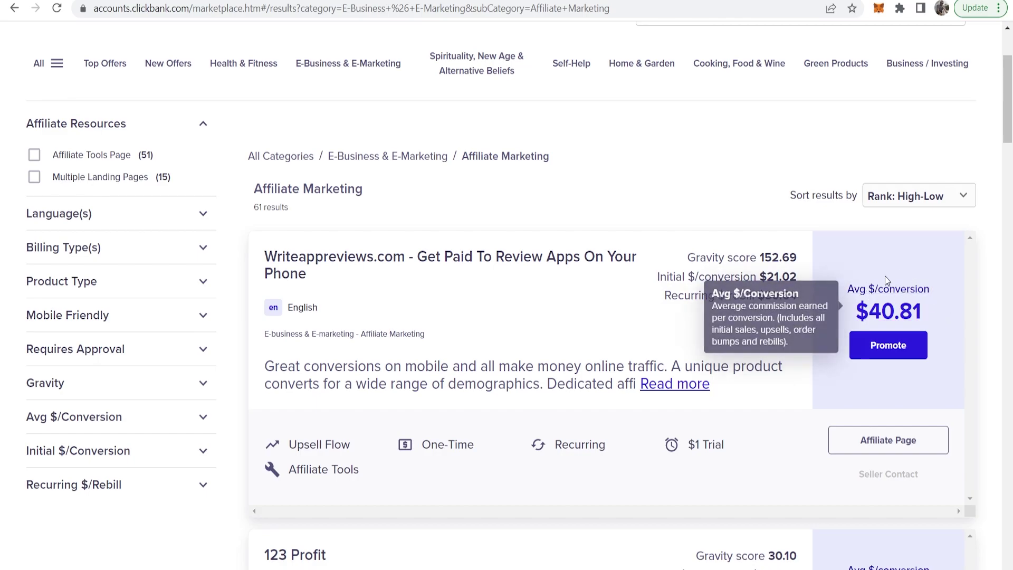
# Generate a Writeappreviews.com HopLink with nickname 'hbradley' and copy the encrypted HopLink.
pyautogui.click(909, 357)
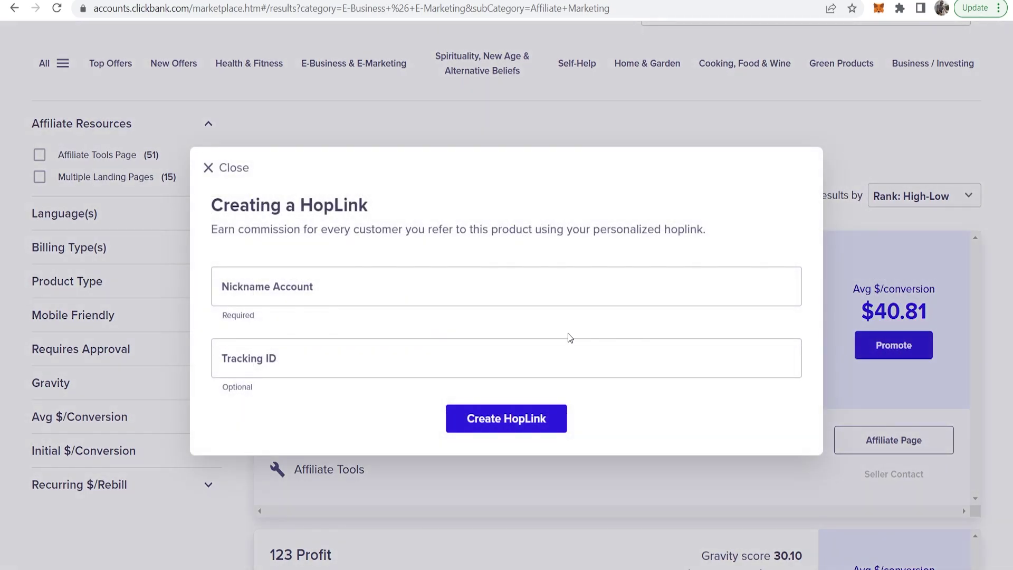
pyautogui.click(333, 289)
pyautogui.write('hbradley')
pyautogui.press('Return')
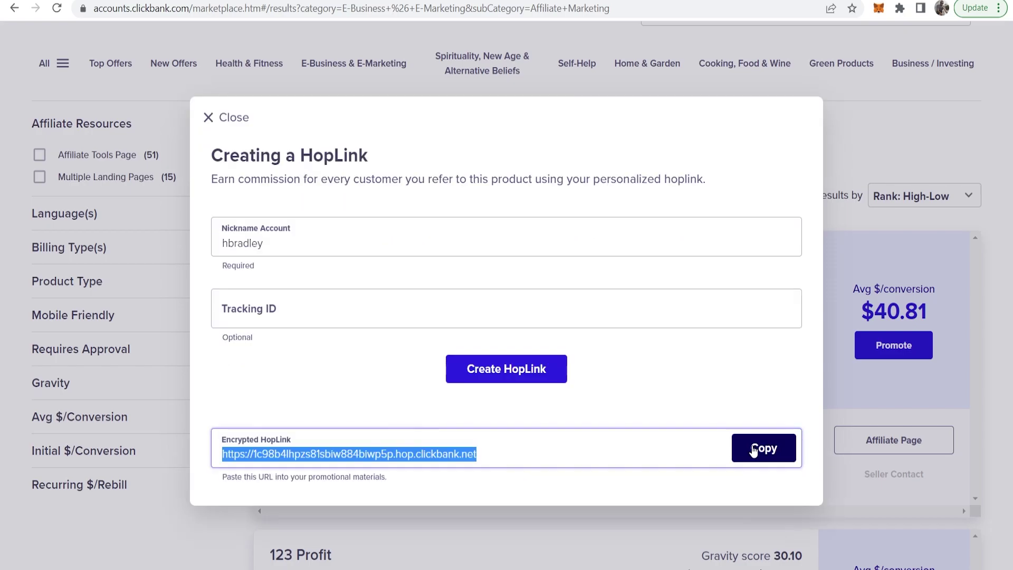
pyautogui.click(761, 446)
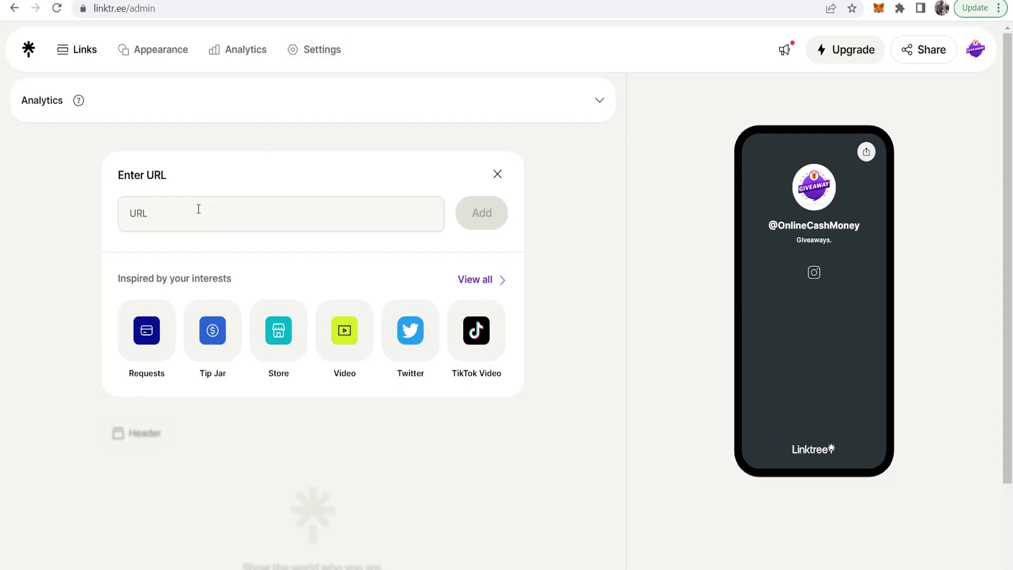
# Paste the copied ClickBank HopLink into the new link's URL field.
pyautogui.click(198, 208)
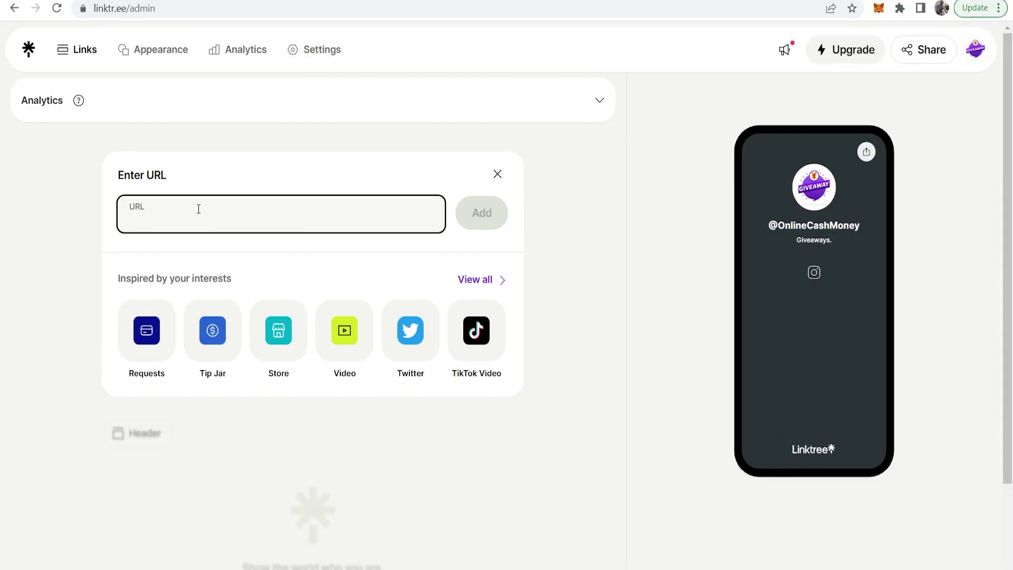
pyautogui.hotkey('ctrl', 'v')
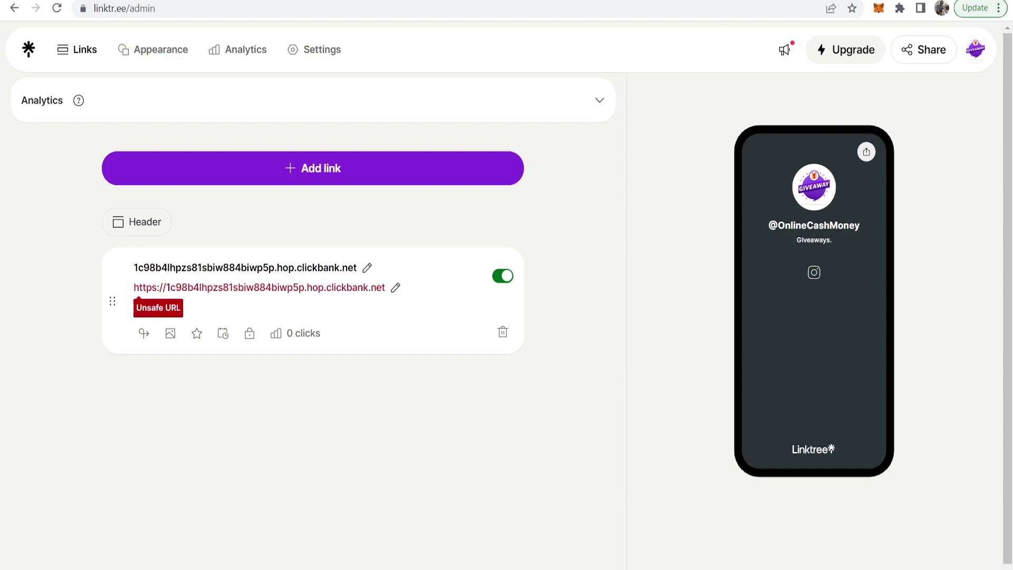
# In TinyURL, paste the ClickBank HopLink as the long URL and create a short link.
pyautogui.click(418, 0)
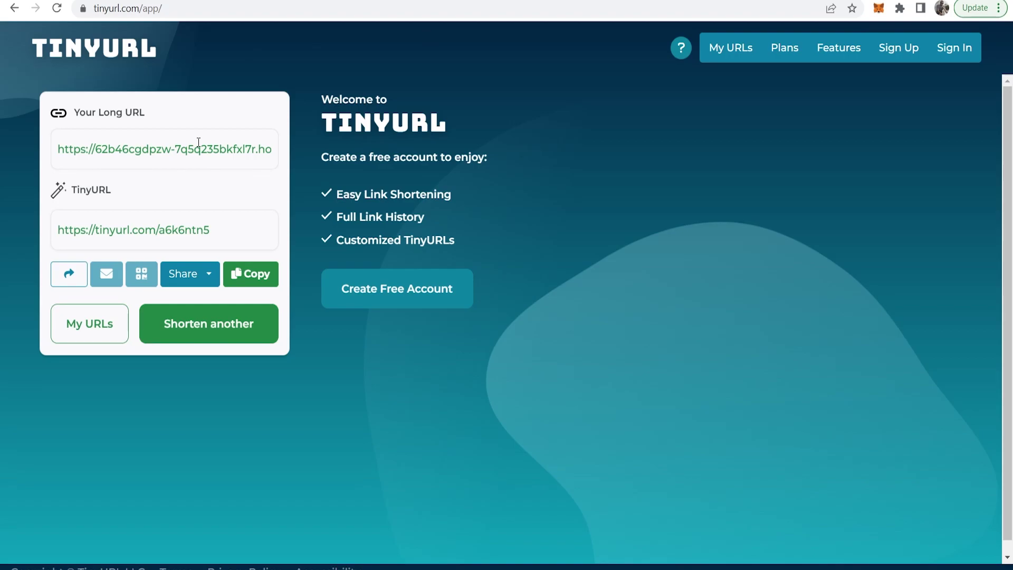
pyautogui.click(199, 316)
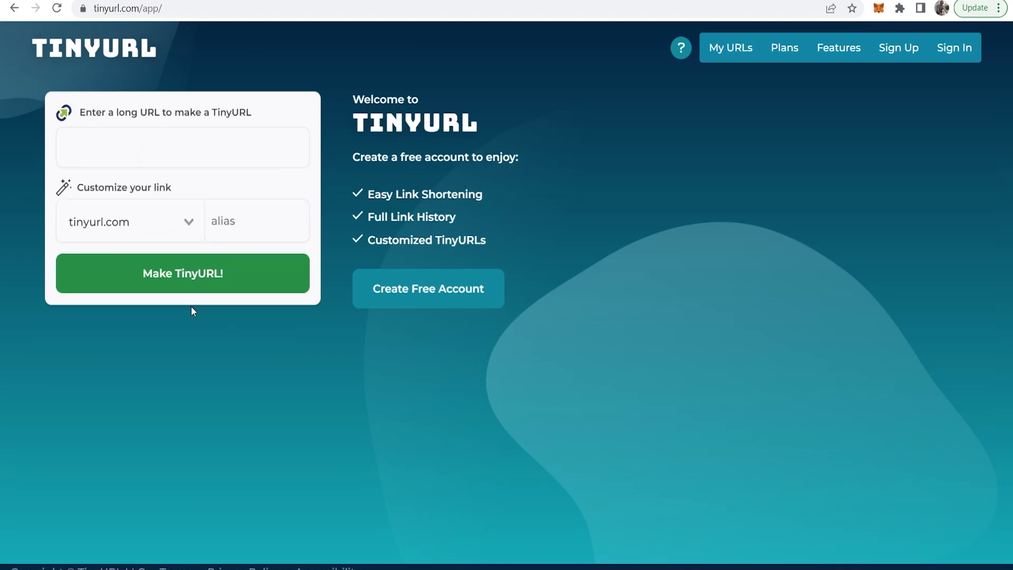
pyautogui.hotkey('ctrl', 'v')
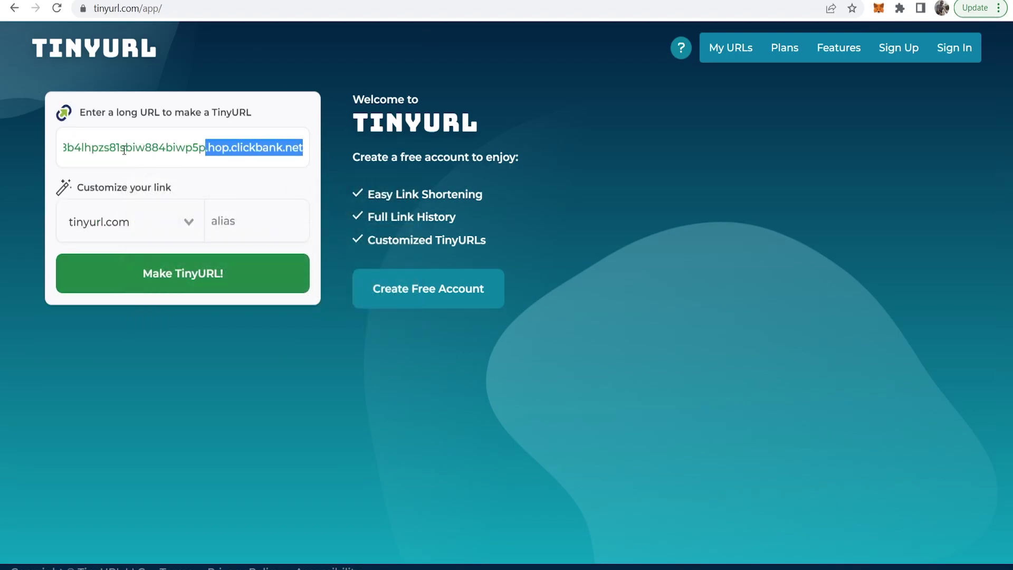
pyautogui.moveTo(312, 150); pyautogui.dragTo(3, 161)
pyautogui.click(143, 278)
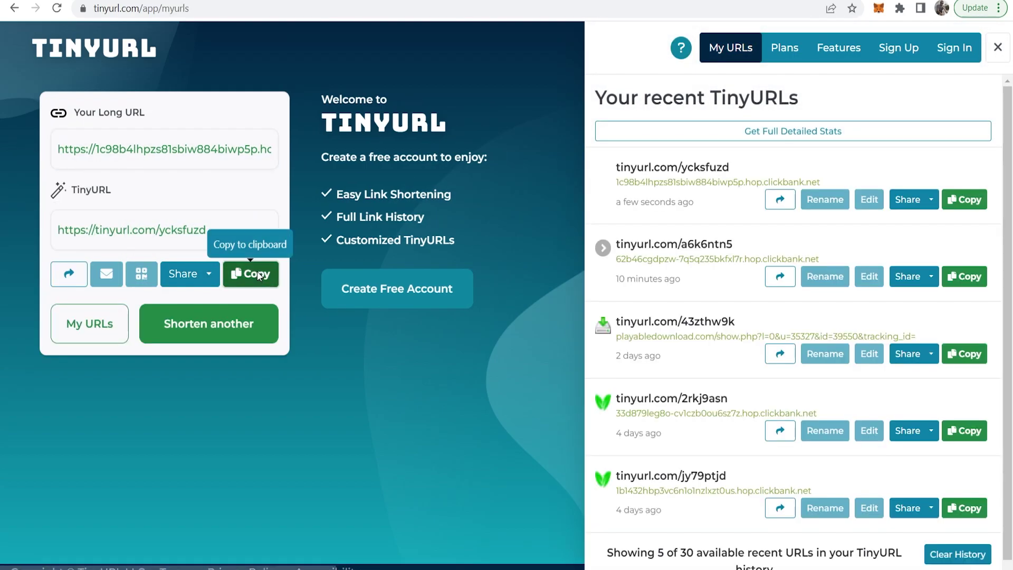
# Copy the new short link tinyurl.com/ycksfuzd to the clipboard.
pyautogui.click(257, 275)
pyautogui.moveTo(229, 230); pyautogui.dragTo(46, 230)
pyautogui.click(43, 230)
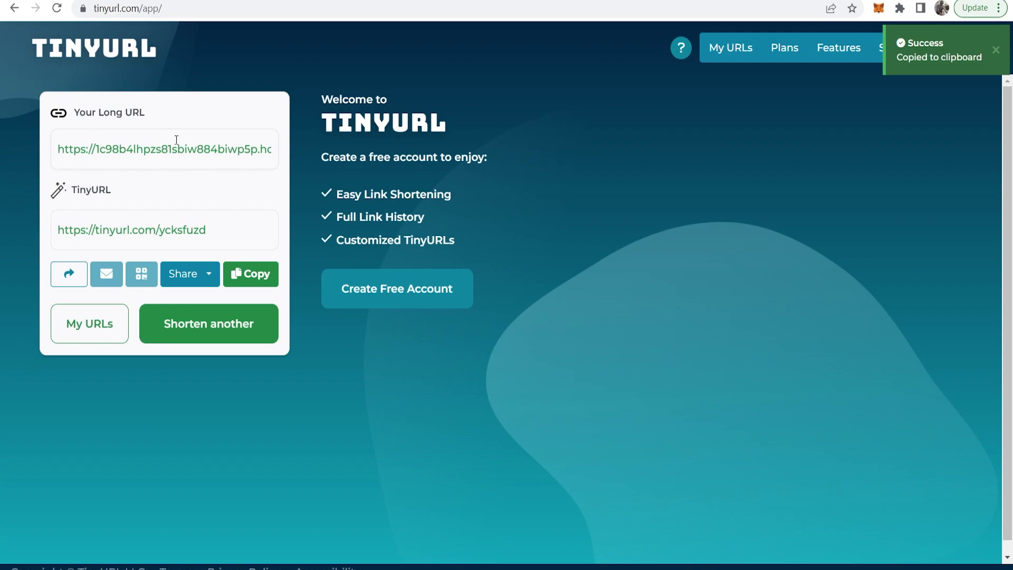
pyautogui.click(251, 273)
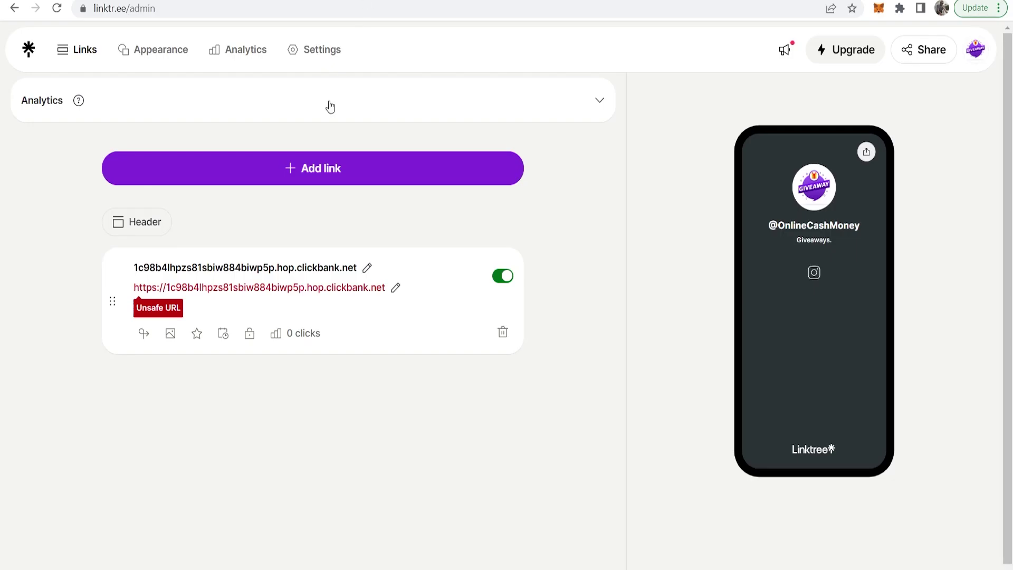
# Delete the ClickBank link and add a new link to tinyurl.com/ycksfuzd.
pyautogui.click(503, 332)
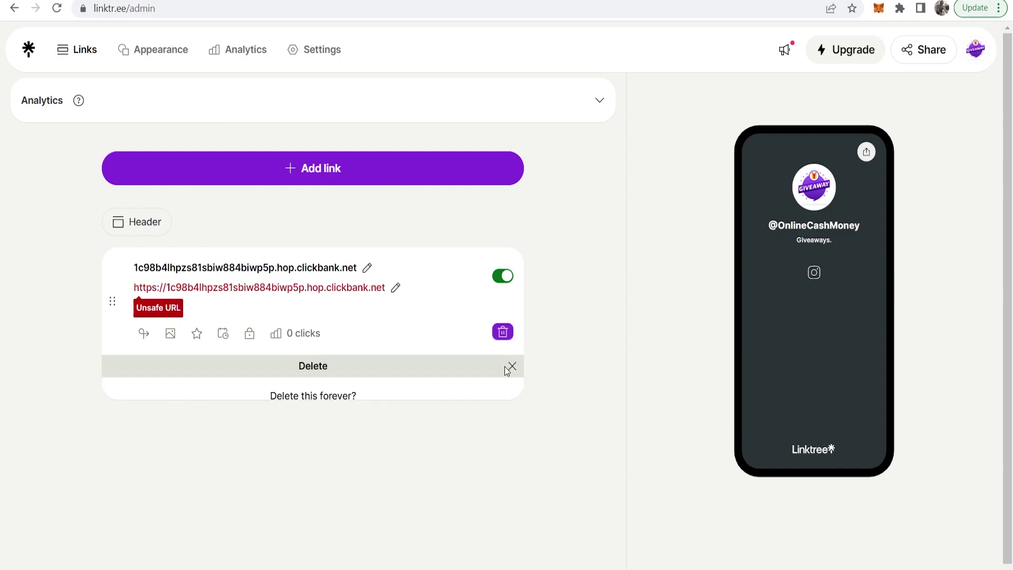
pyautogui.click(425, 429)
pyautogui.click(279, 174)
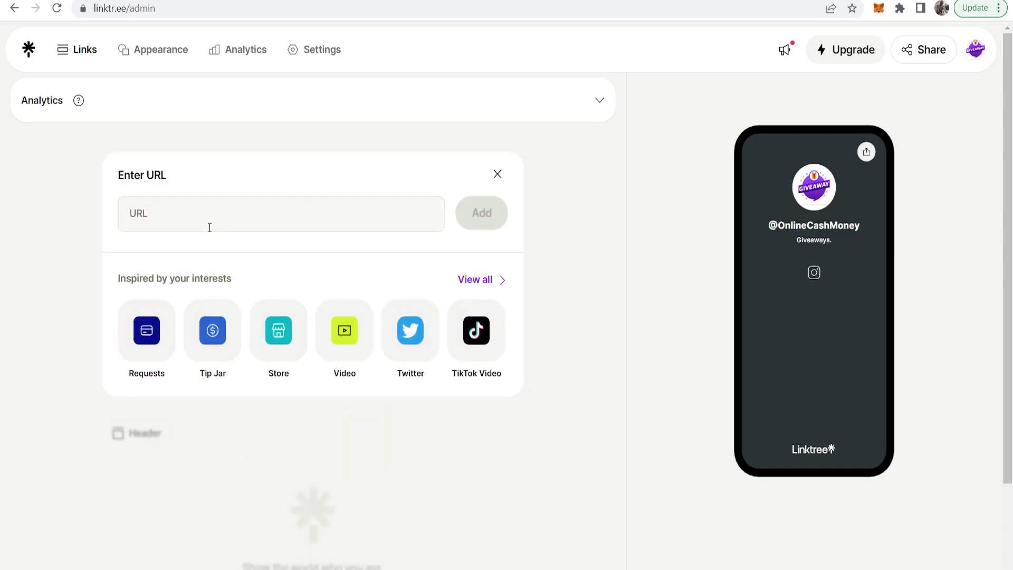
pyautogui.click(211, 225)
pyautogui.hotkey('ctrl', 'v')
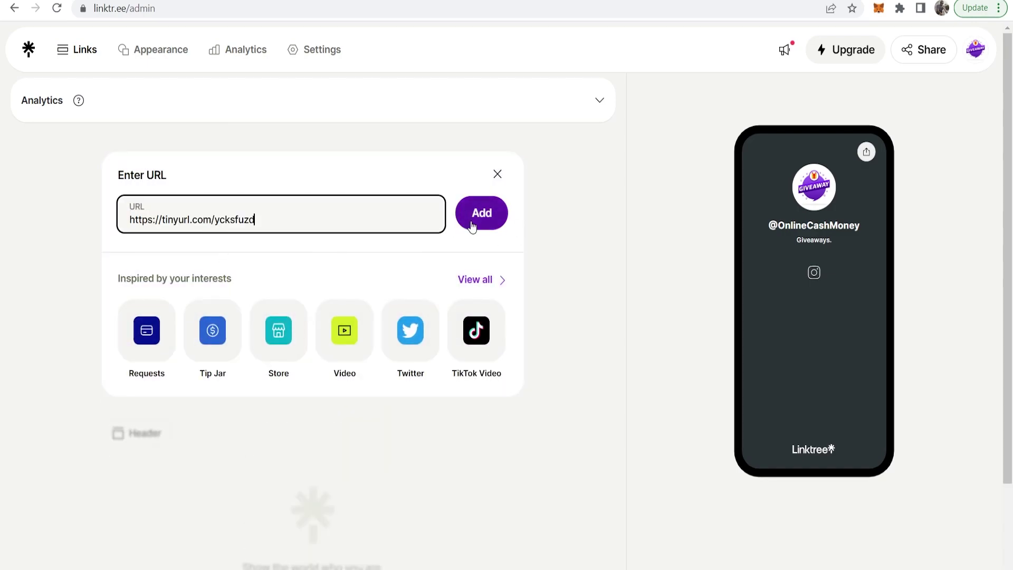
pyautogui.click(474, 220)
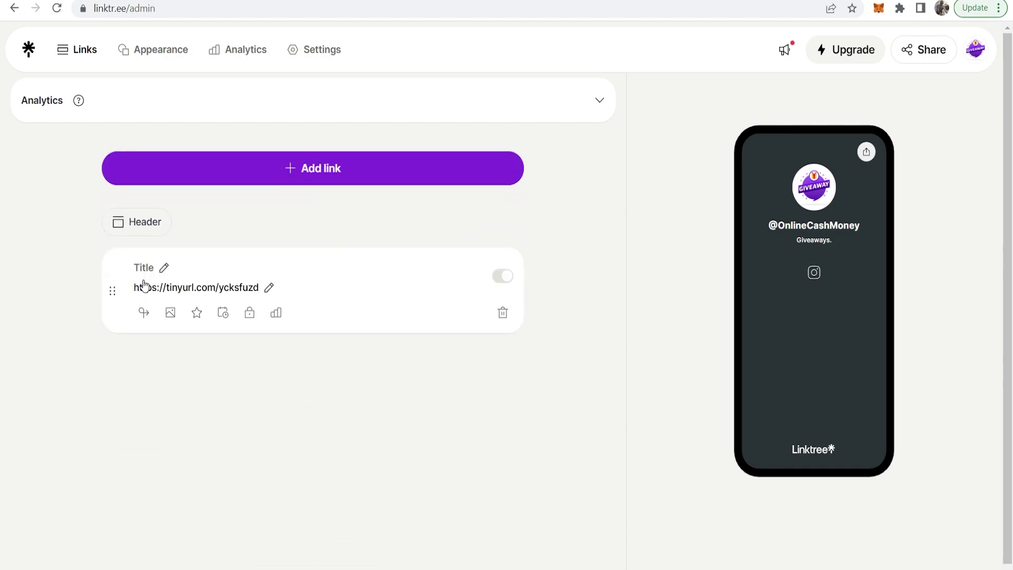
# Retitle the new link 'Get Paid To Review Apps'.
pyautogui.click(189, 267)
pyautogui.moveTo(186, 267); pyautogui.dragTo(104, 262)
pyautogui.write('Get Paid To Review Apps')
pyautogui.click(400, 348)
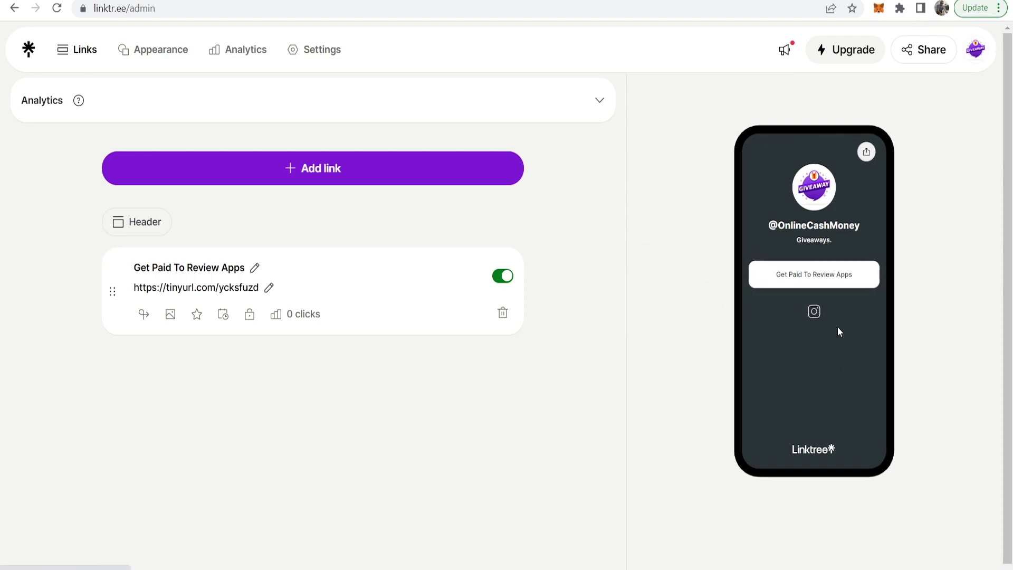
# Copy the public OnlineCashMoney page address and follow its 'Get Paid To Review Apps' button.
pyautogui.click(927, 52)
pyautogui.click(958, 428)
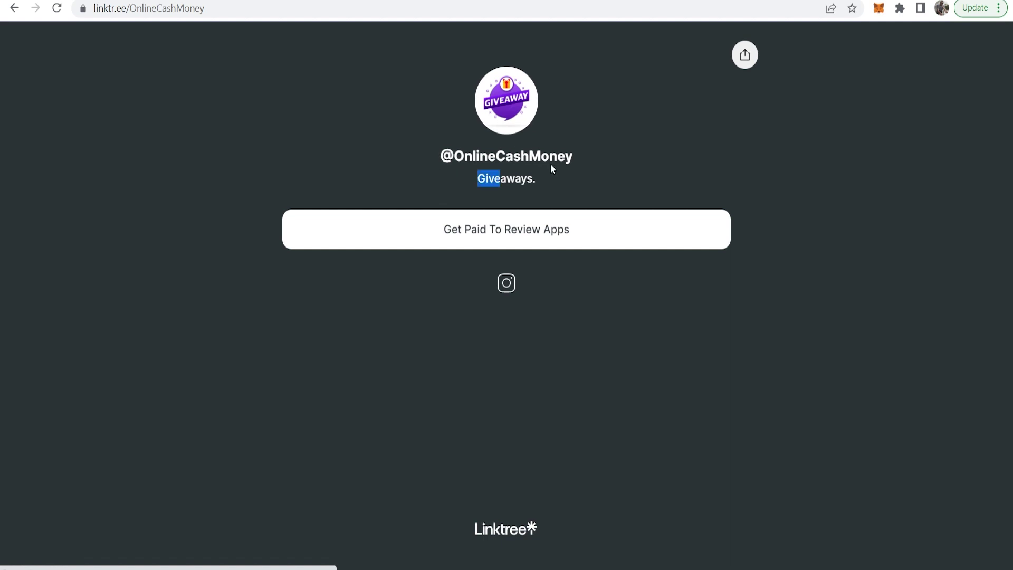
pyautogui.moveTo(506, 229)
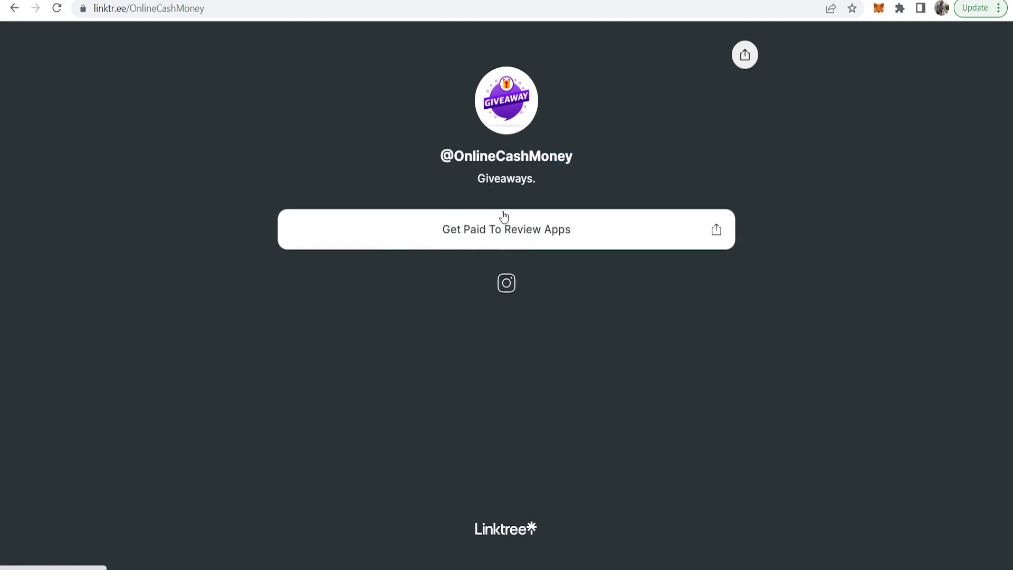
pyautogui.click(488, 231)
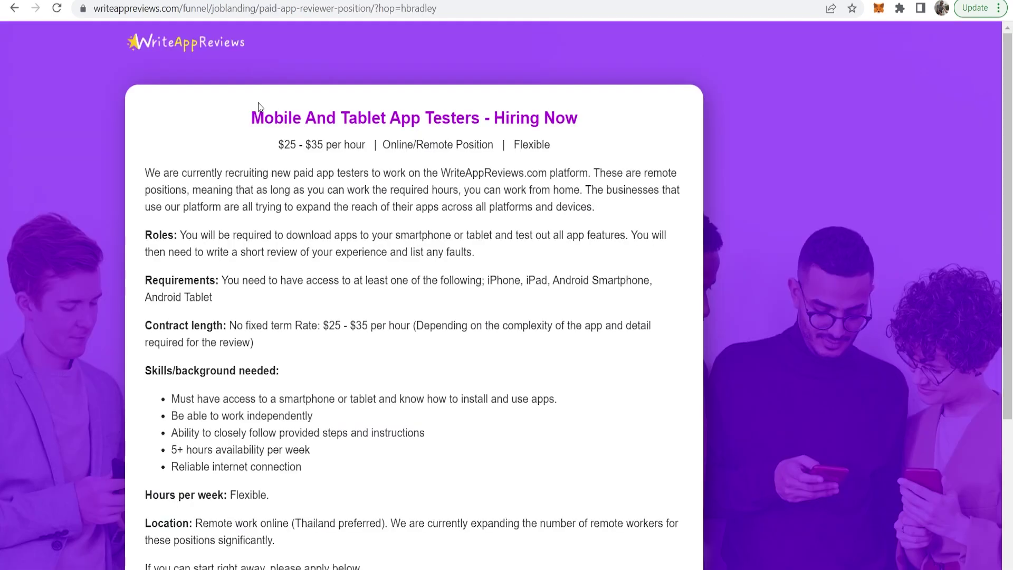
# Scroll the WriteAppReviews job page, then return to the Linktree editor with Share closed.
pyautogui.scroll(-4, 391, 350)
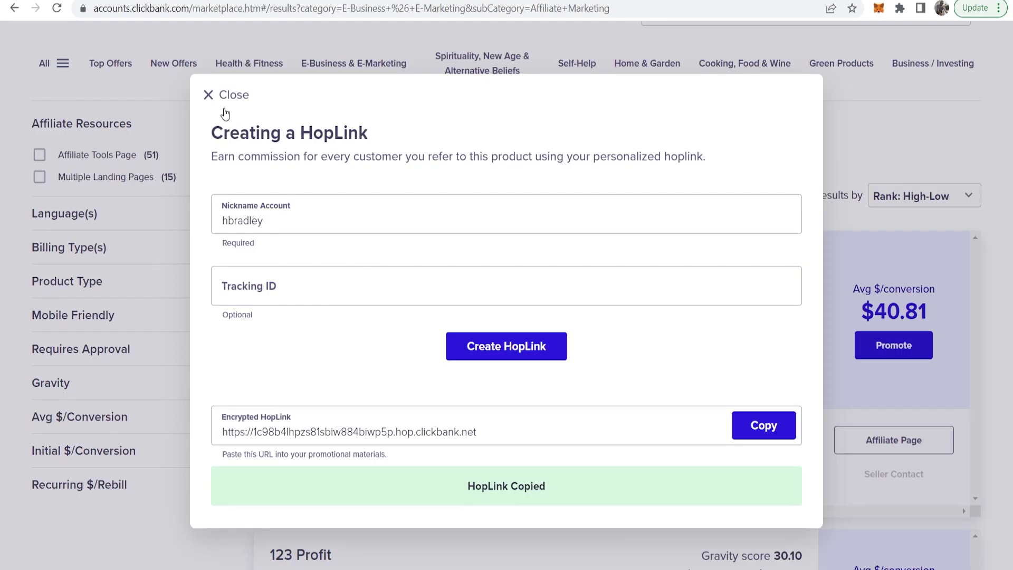
pyautogui.click(230, 99)
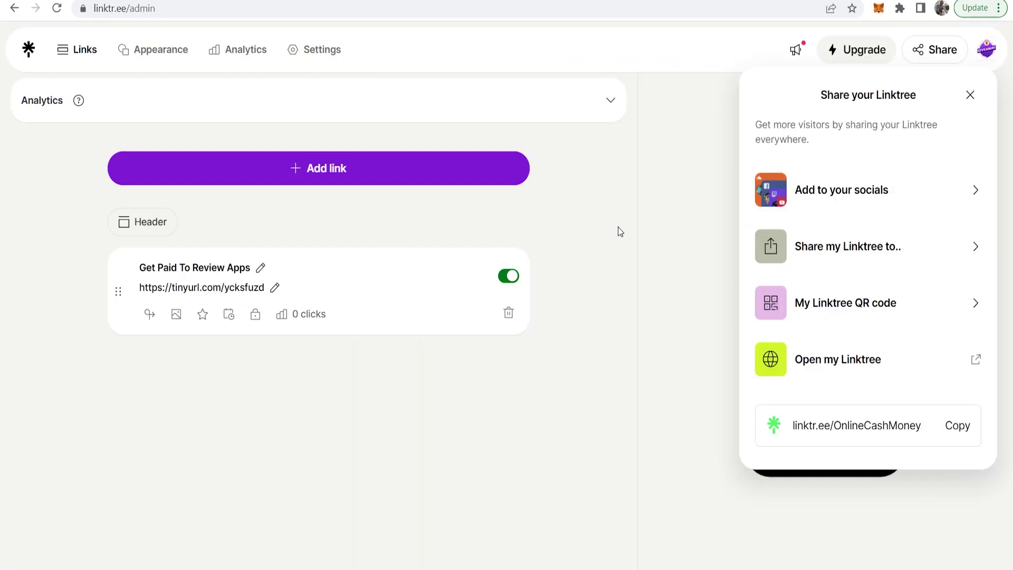
pyautogui.click(618, 230)
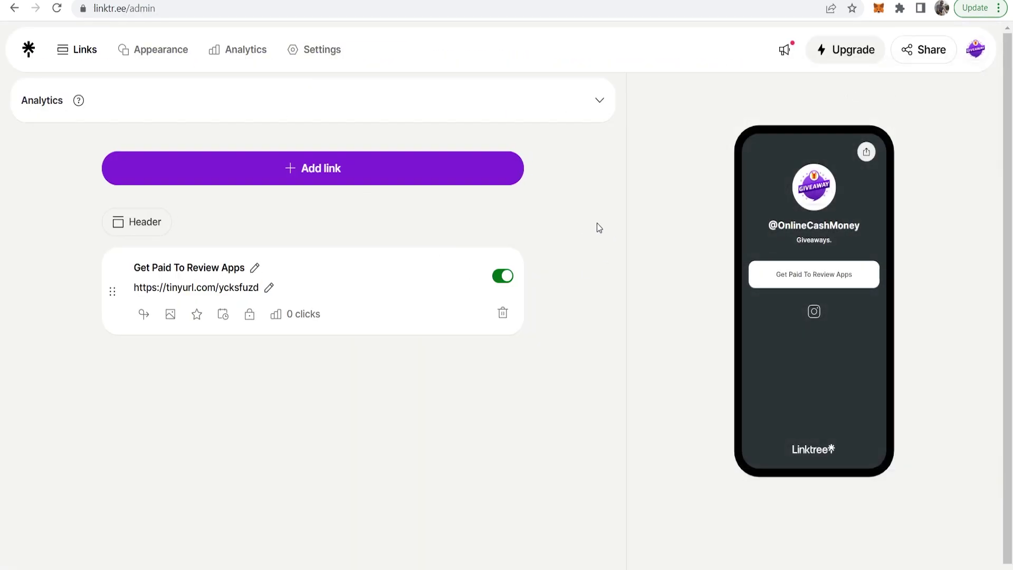